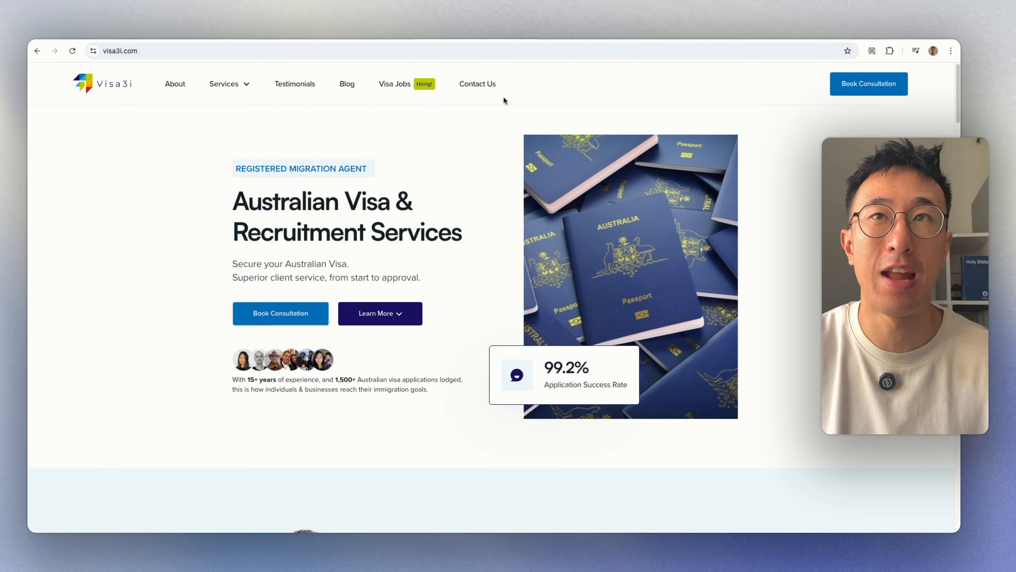
# - Examine how the navigation bar on the visa3i.com home page behaves when scrolling down and back up
pyautogui.scroll(-7, 817, 239)
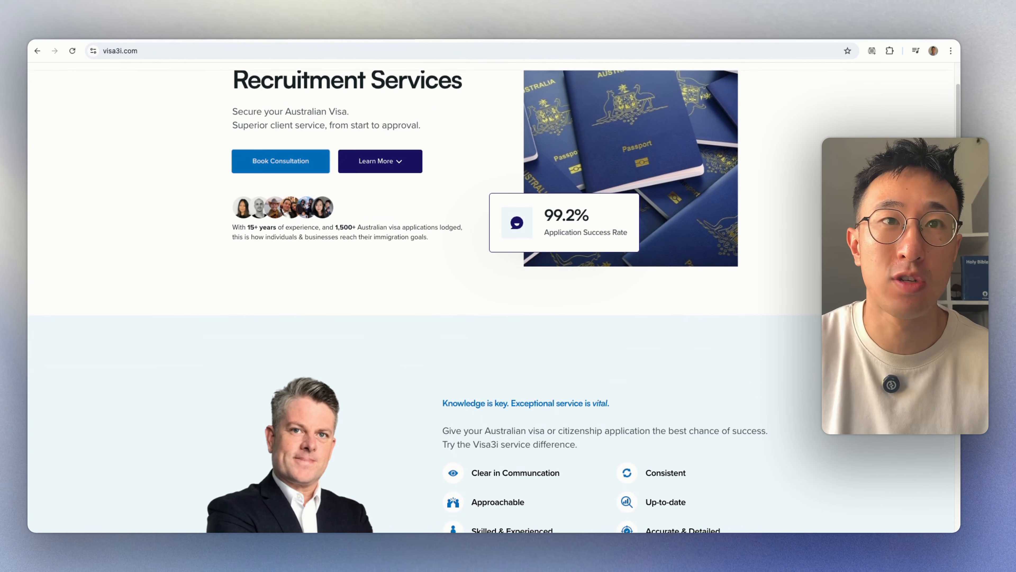
pyautogui.scroll(-5, 500, 296)
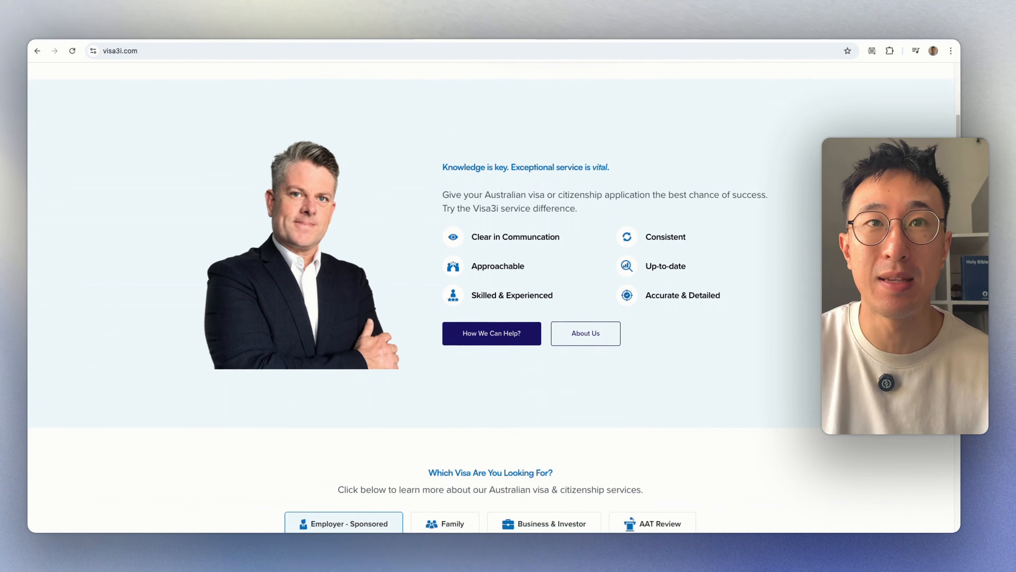
pyautogui.scroll(-7, 501, 297)
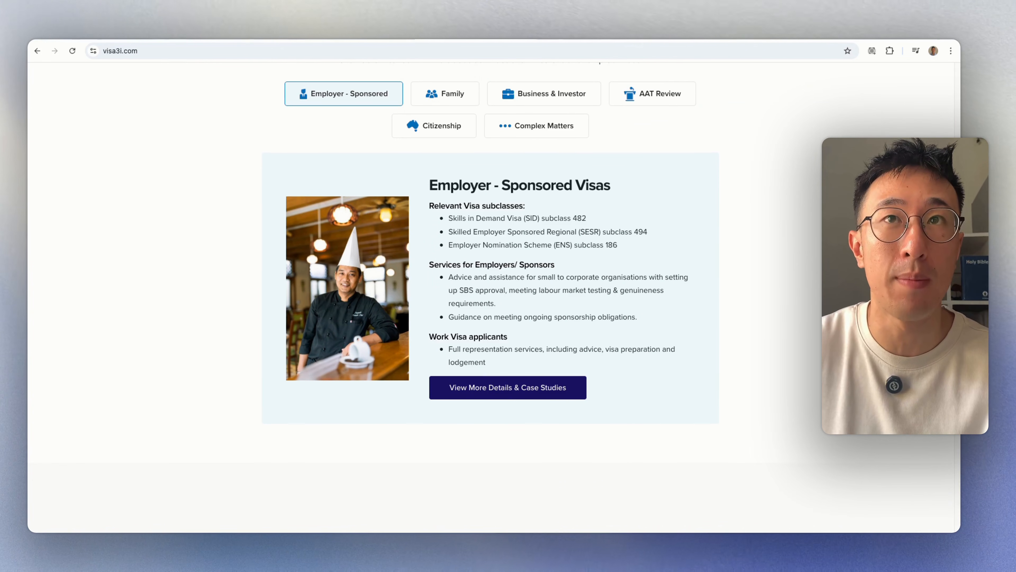
pyautogui.scroll(-1, 411, 100)
pyautogui.scroll(4, 411, 100)
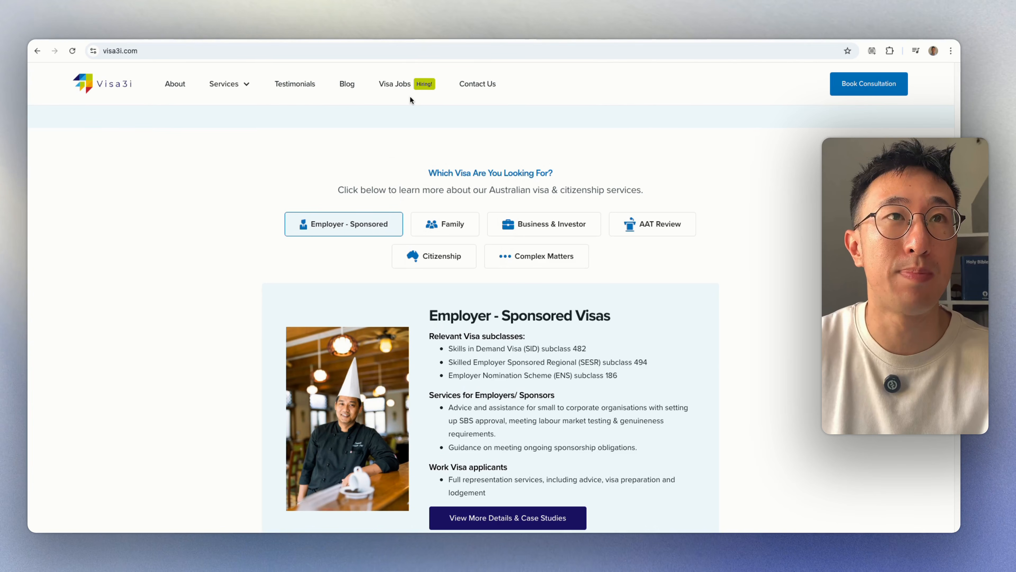
pyautogui.click(467, 115)
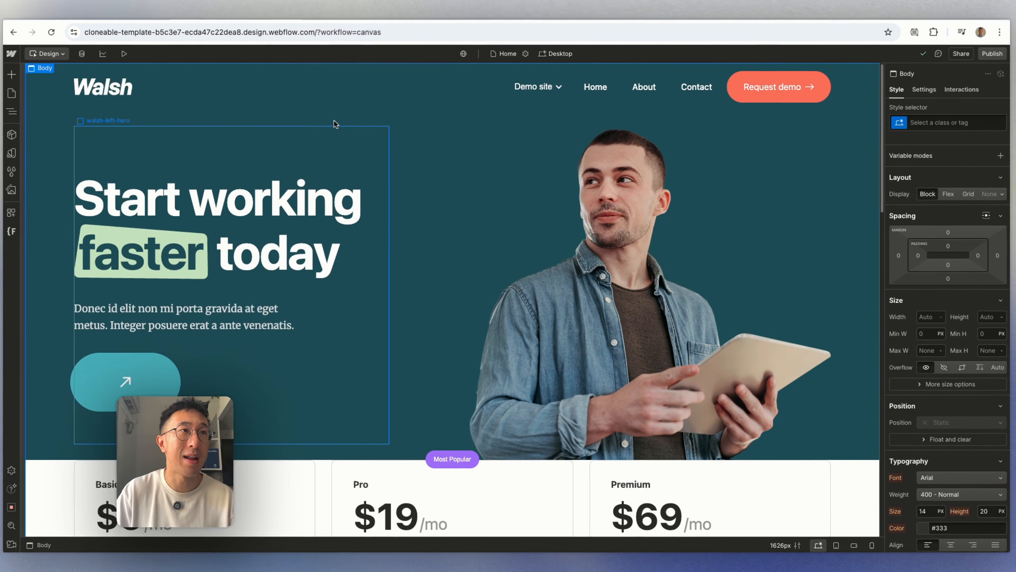
# - Switch to the Webflow designer and look through the Walsh home page from the hero to the testimonial and back
pyautogui.click(403, 188)
pyautogui.scroll(-15, 424, 196)
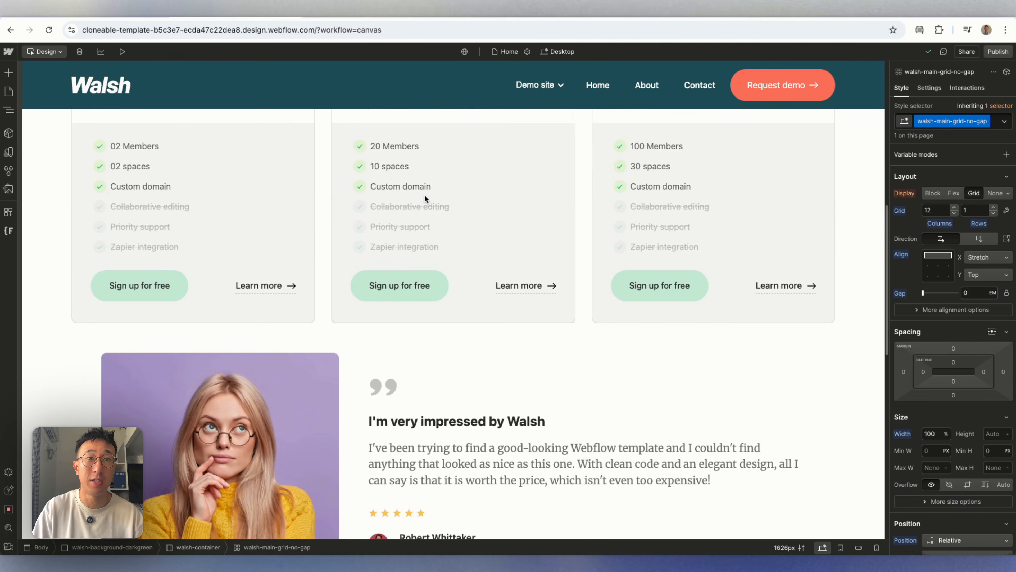
pyautogui.scroll(-2, 425, 195)
pyautogui.scroll(18, 425, 196)
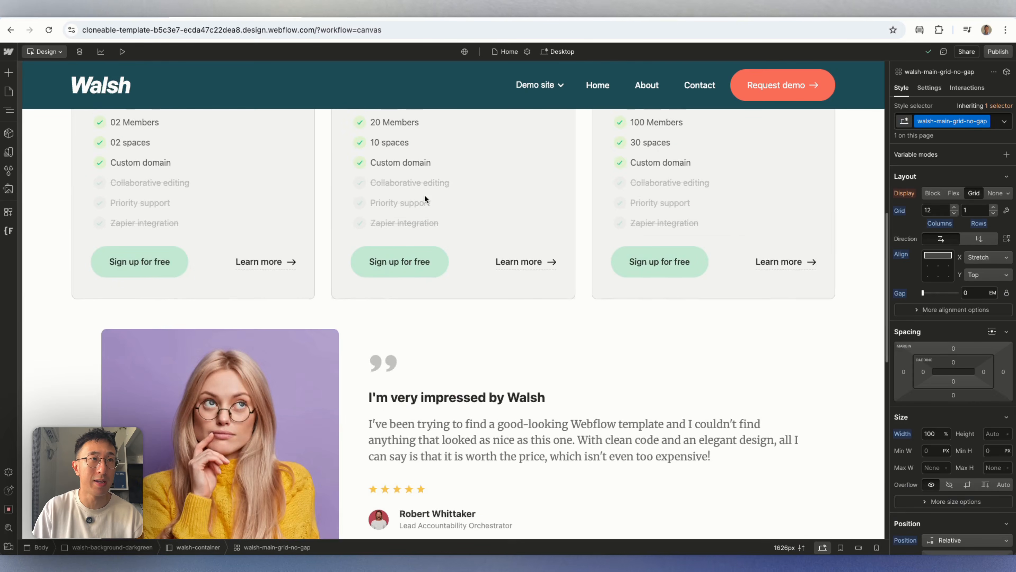
# - Move the code-embed between the walsh-container sections below walsh-content-wrapper-white, at the end of the page structure
pyautogui.press('z')
pyautogui.click(24, 128)
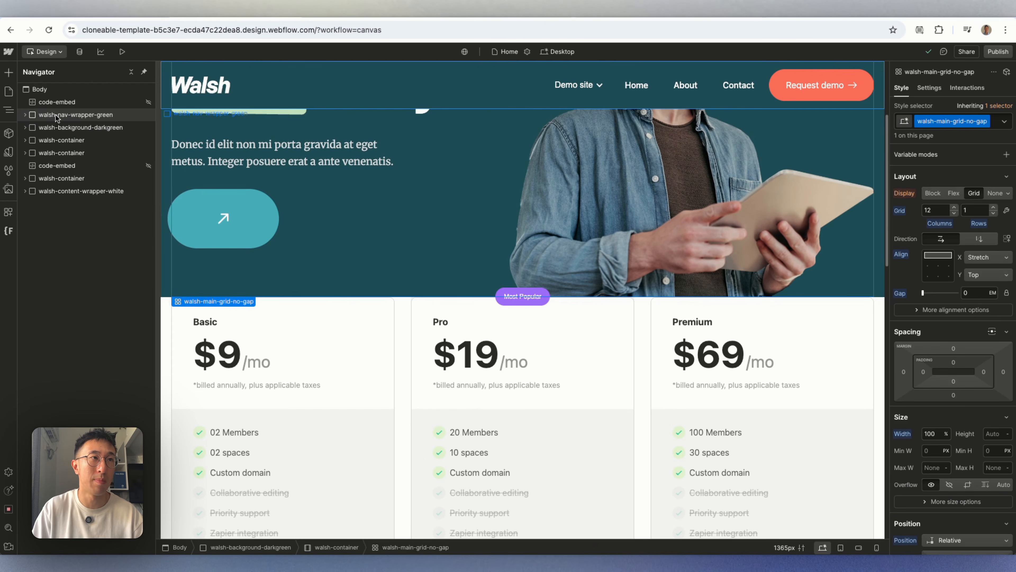
pyautogui.click(68, 127)
pyautogui.click(58, 140)
pyautogui.click(62, 155)
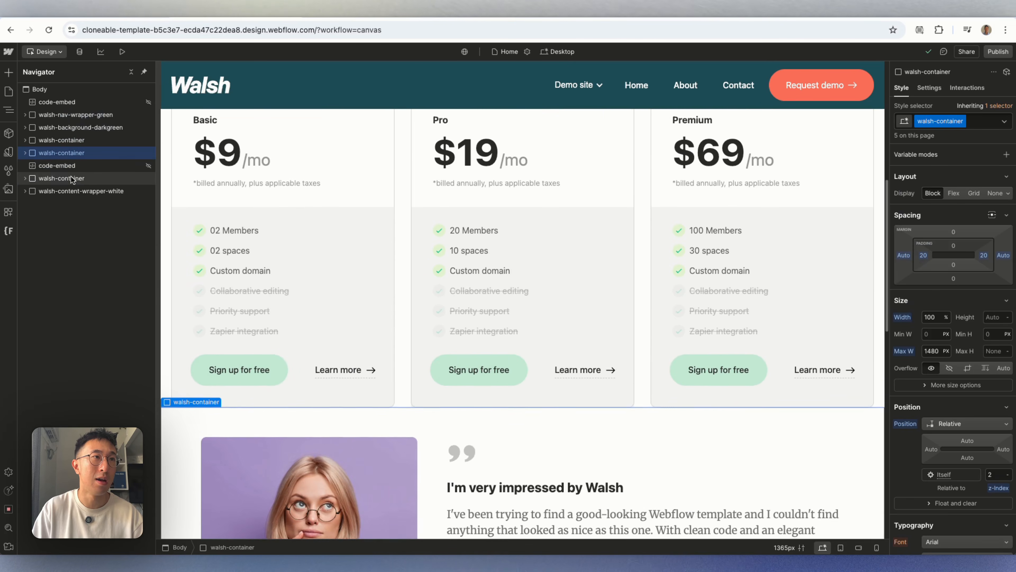
pyautogui.moveTo(69, 168); pyautogui.dragTo(70, 204)
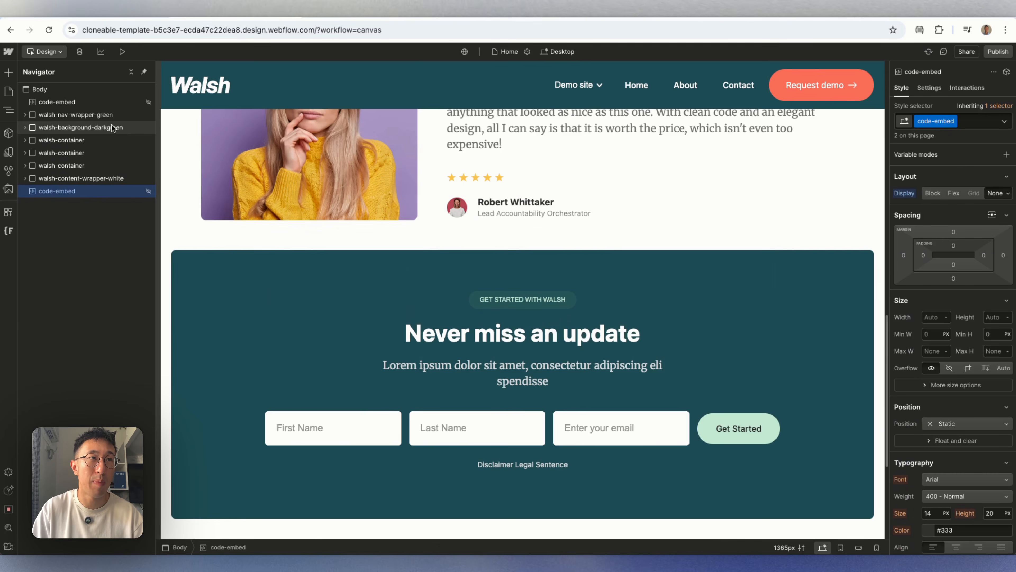
# - Select the walsh-nav-wrapper-green element and choose Sticky as its position type
pyautogui.click(76, 115)
pyautogui.press('z')
pyautogui.scroll(1, 450, 181)
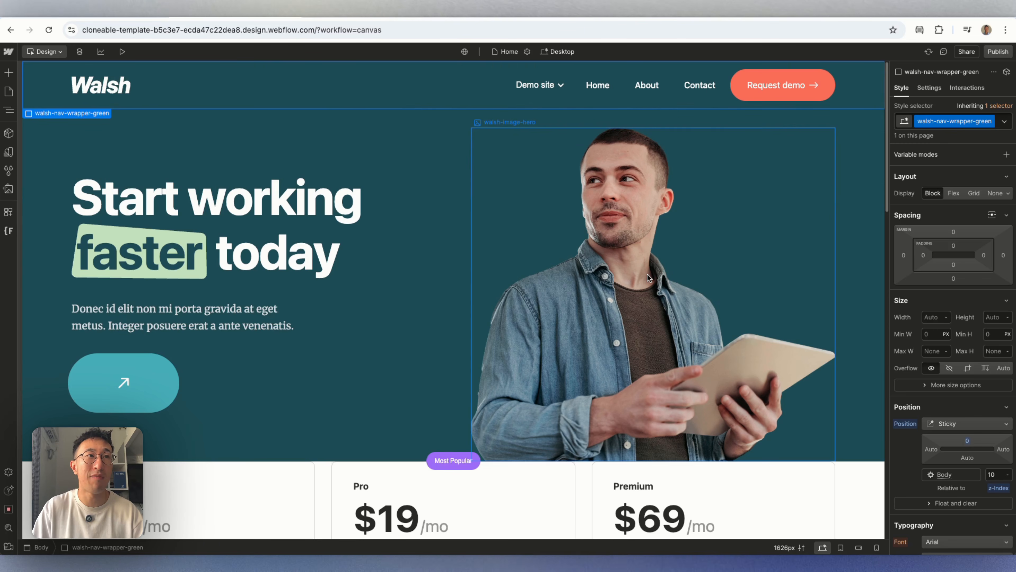
pyautogui.scroll(-4, 648, 278)
pyautogui.scroll(4, 649, 277)
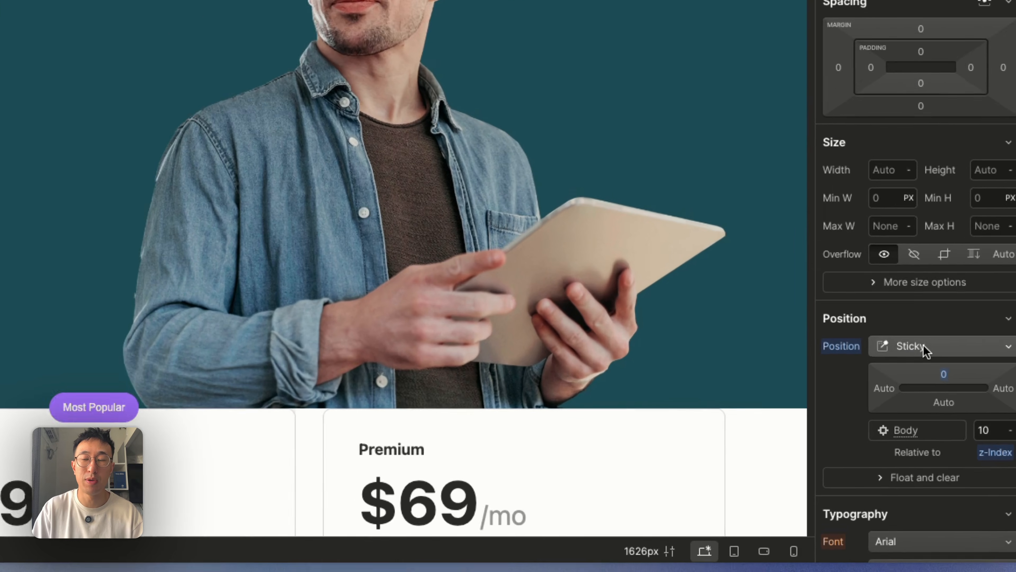
pyautogui.click(923, 347)
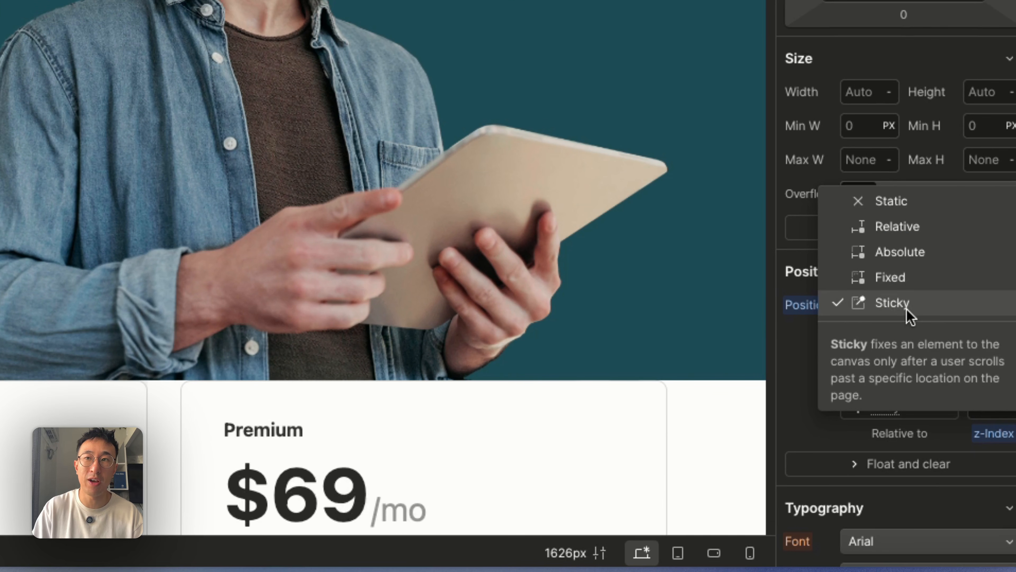
pyautogui.click(910, 317)
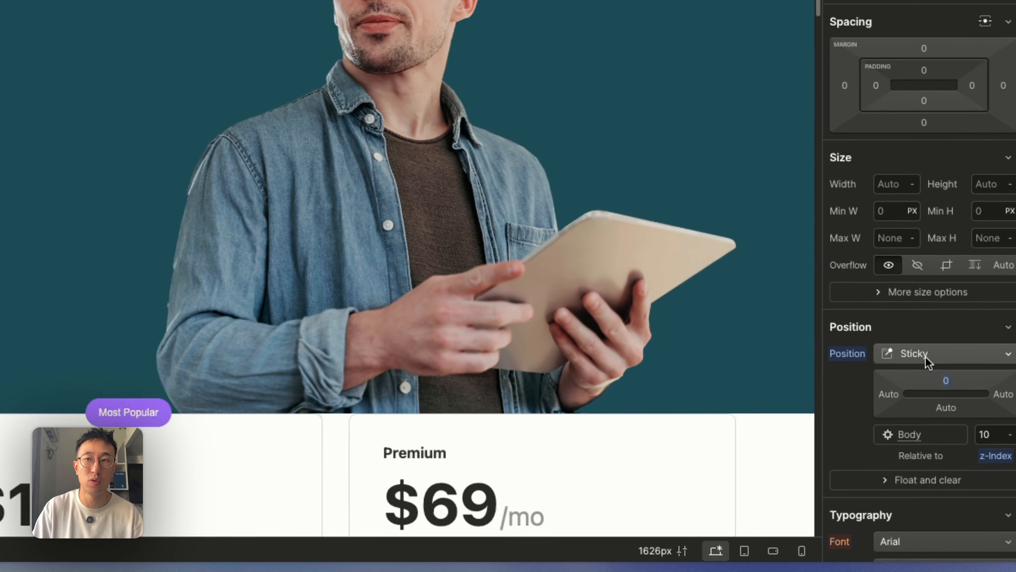
pyautogui.click(907, 312)
pyautogui.click(956, 427)
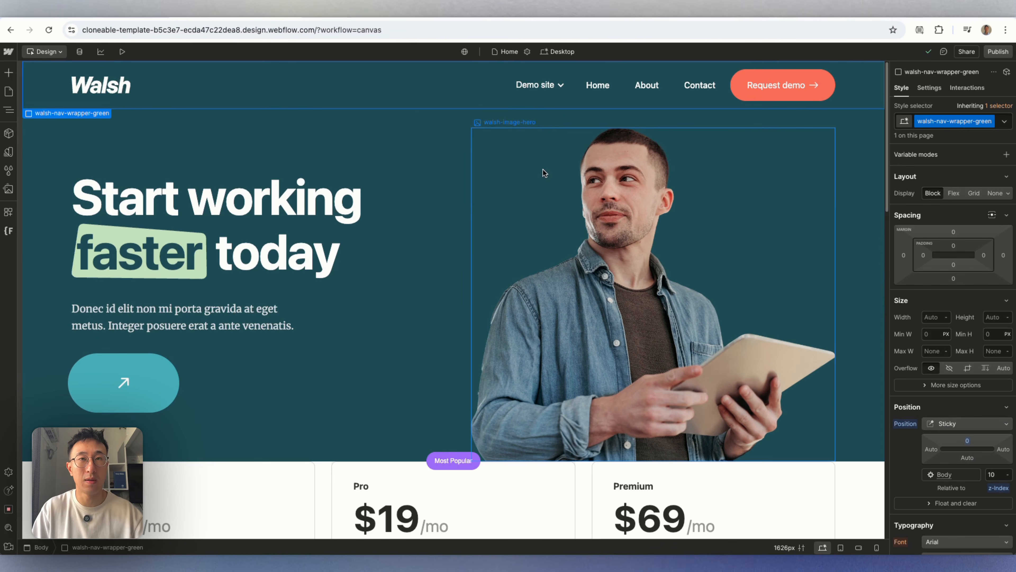
# - Try the Fixed position with the top alignment preset on walsh-nav-wrapper-green
pyautogui.press('z')
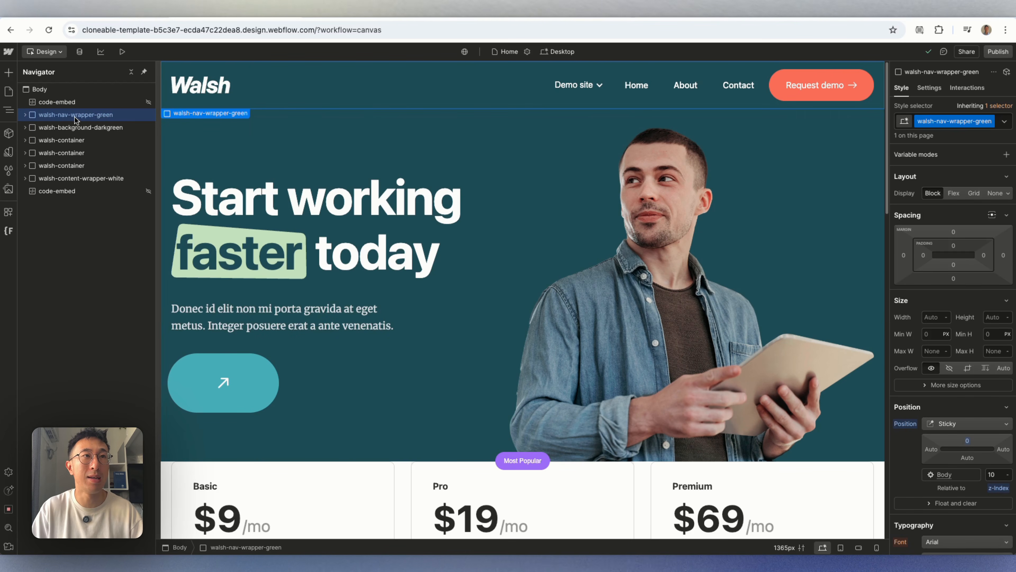
pyautogui.click(74, 128)
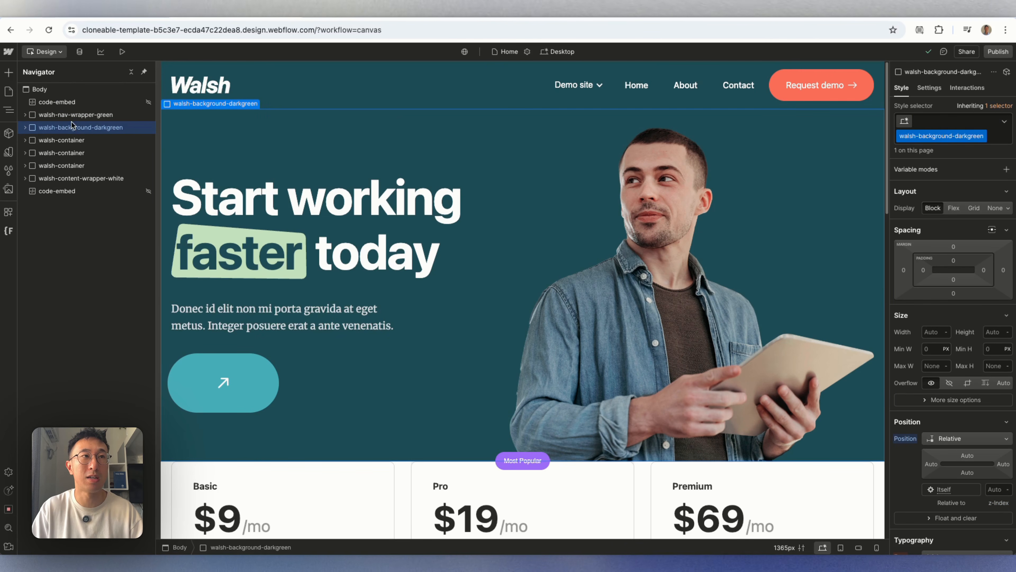
pyautogui.click(74, 116)
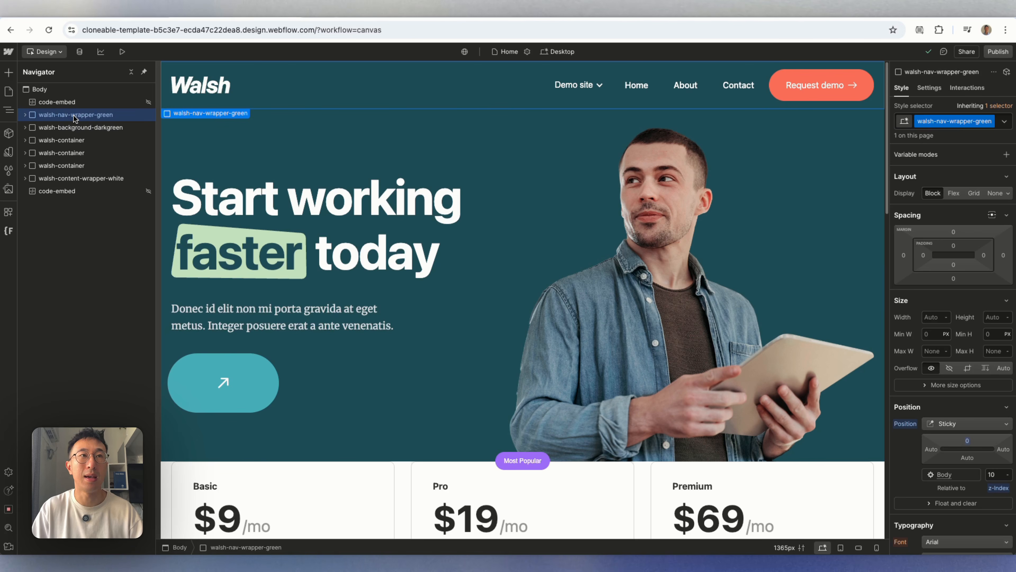
pyautogui.click(976, 423)
pyautogui.click(976, 413)
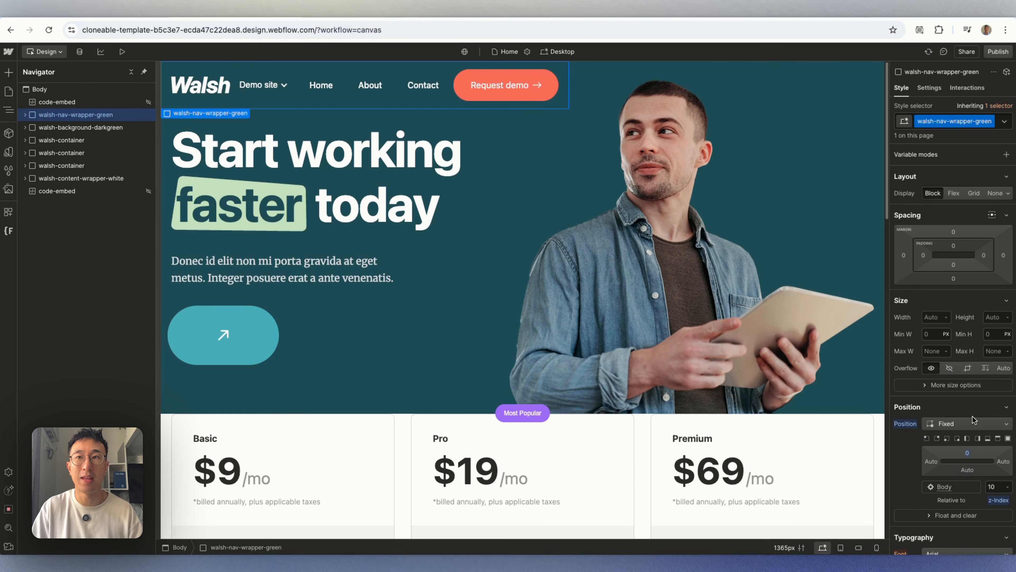
pyautogui.click(998, 439)
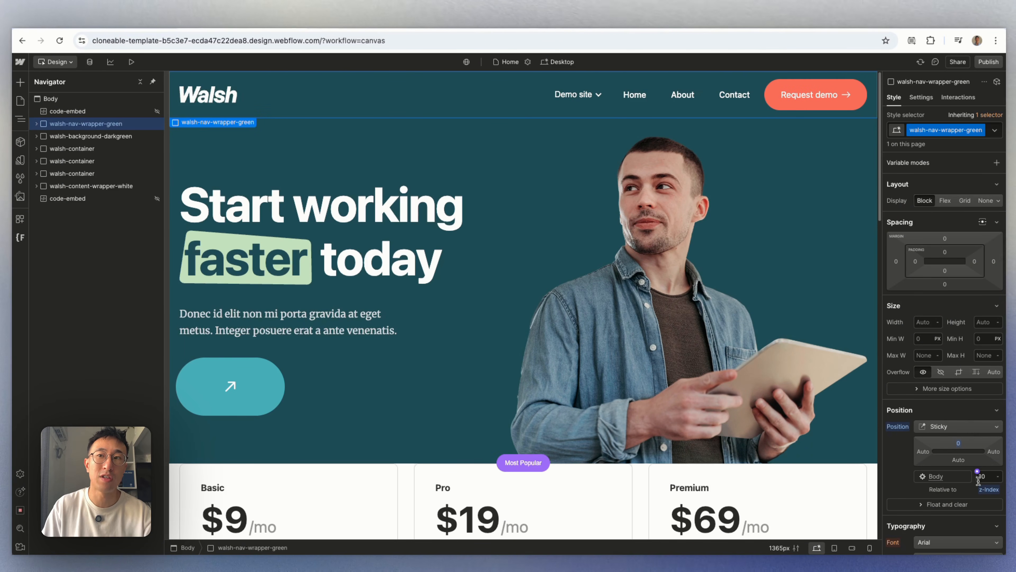
# - Check how the sticky navigation bar behaves while scrolling the canvas and the site preview, and return to the design canvas
pyautogui.scroll(-8, 606, 325)
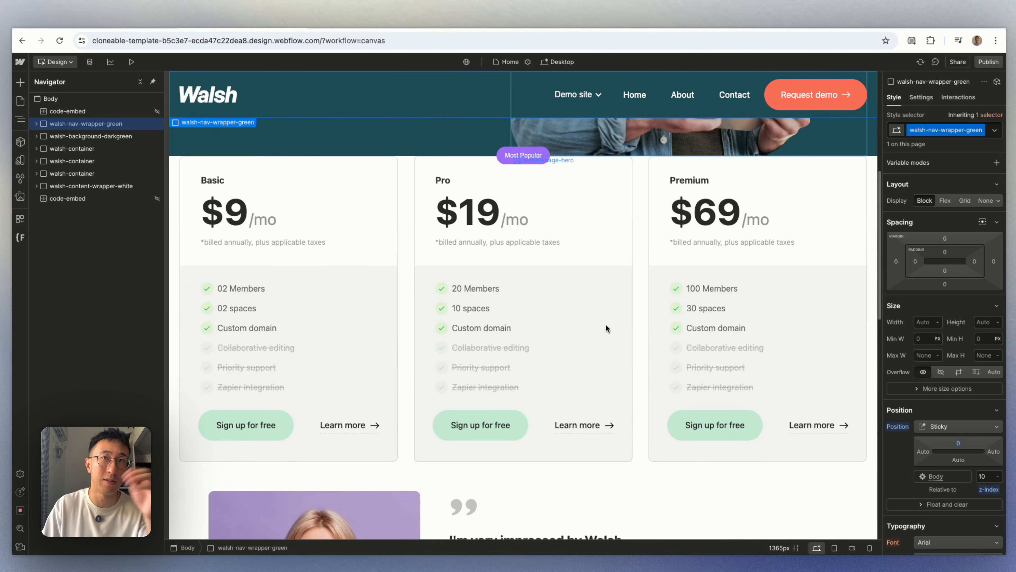
pyautogui.scroll(8, 606, 324)
pyautogui.click(131, 62)
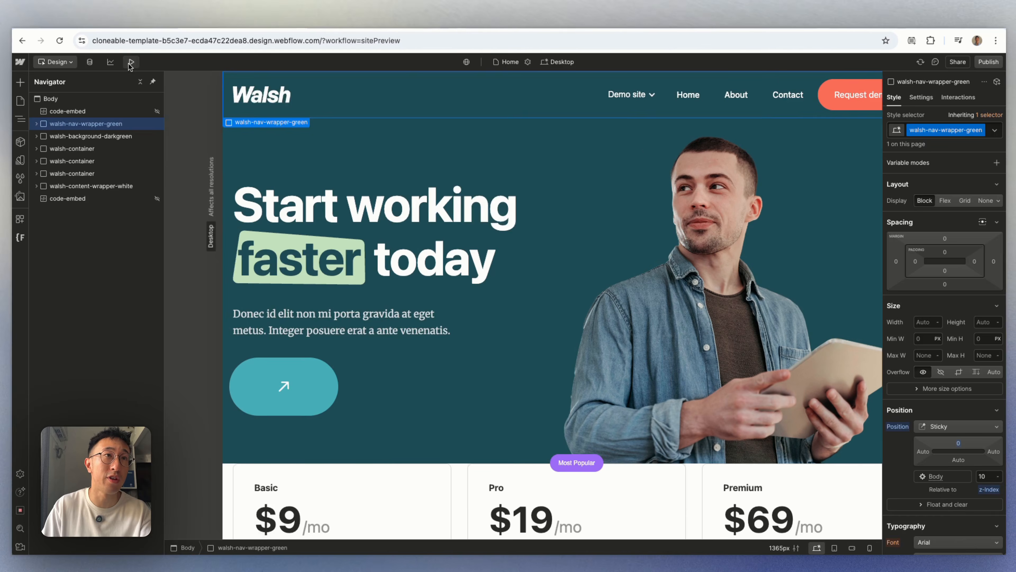
pyautogui.scroll(-10, 610, 259)
pyautogui.scroll(10, 610, 258)
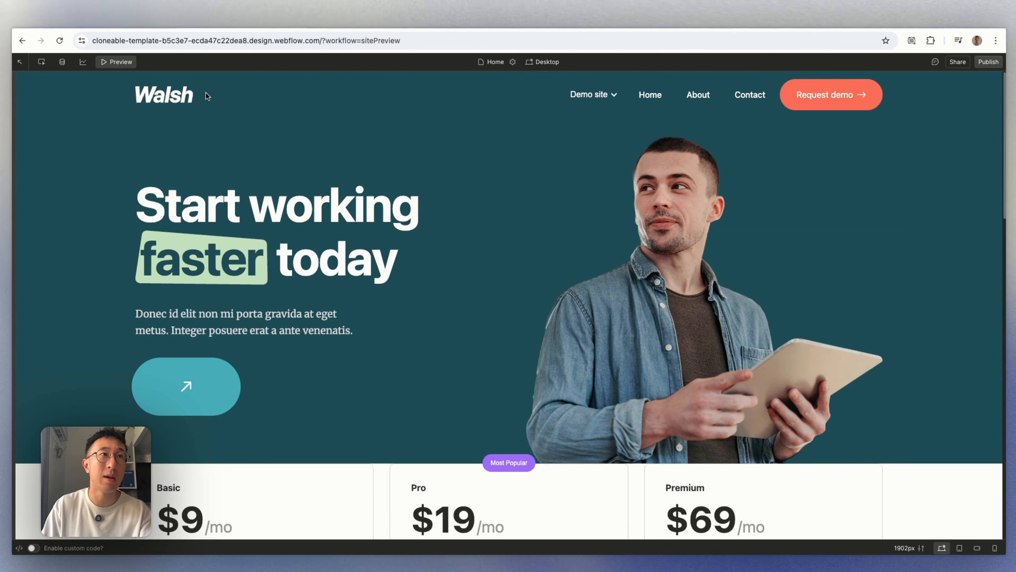
pyautogui.click(122, 63)
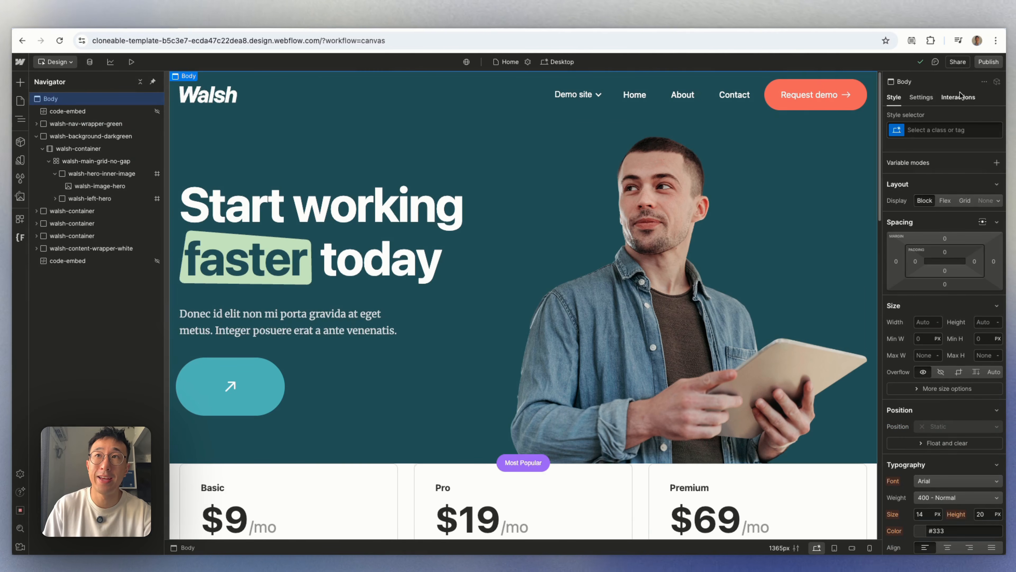
# - Add a Page scrolled trigger to the page's interactions
pyautogui.click(962, 100)
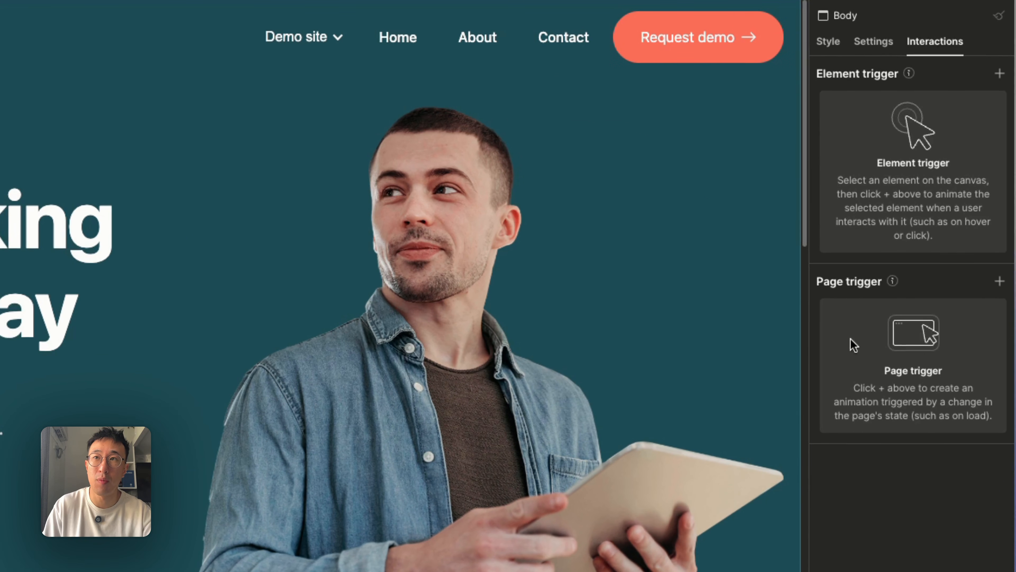
pyautogui.click(998, 283)
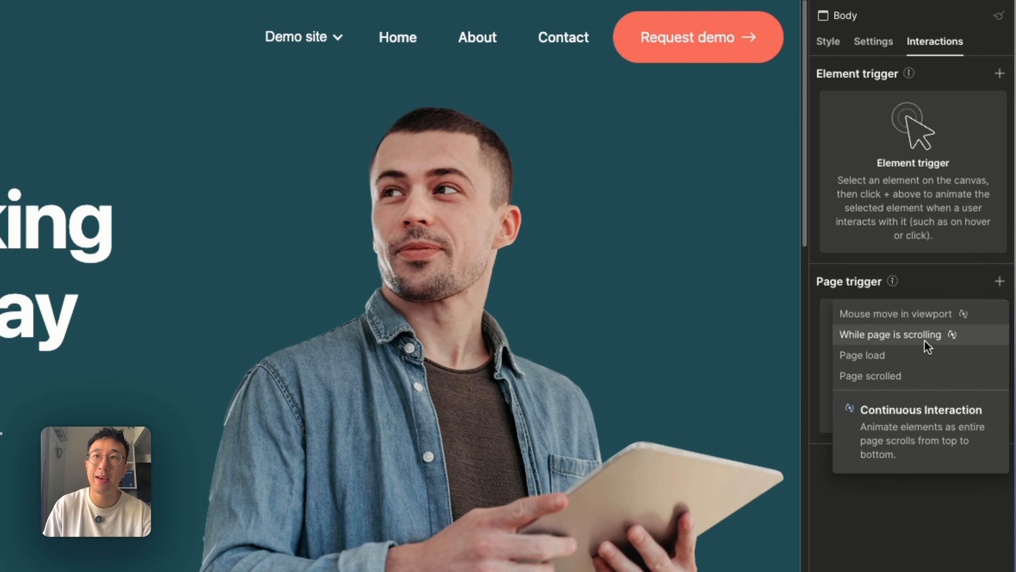
pyautogui.click(910, 378)
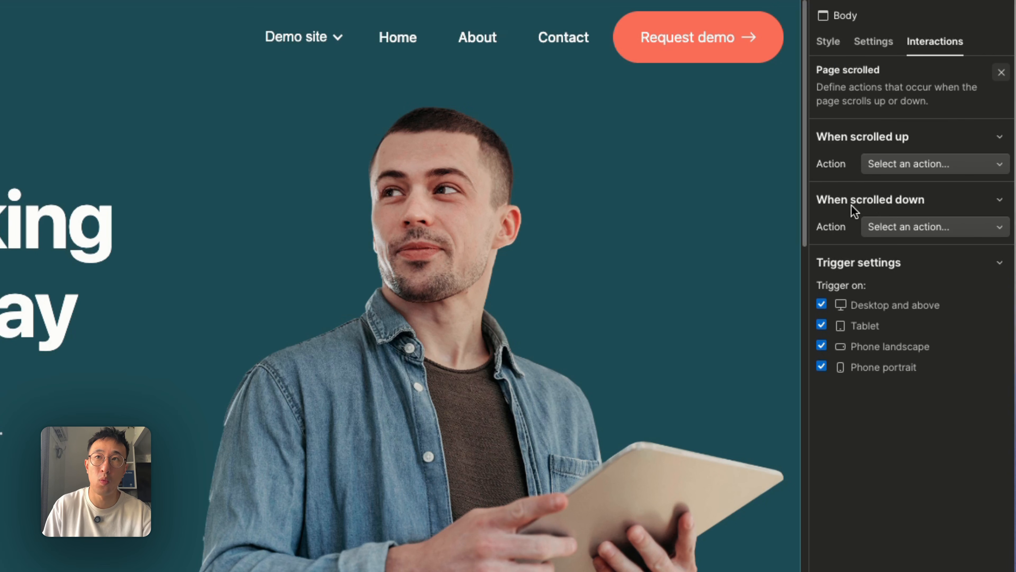
pyautogui.scroll(-10, 612, 277)
pyautogui.scroll(10, 613, 277)
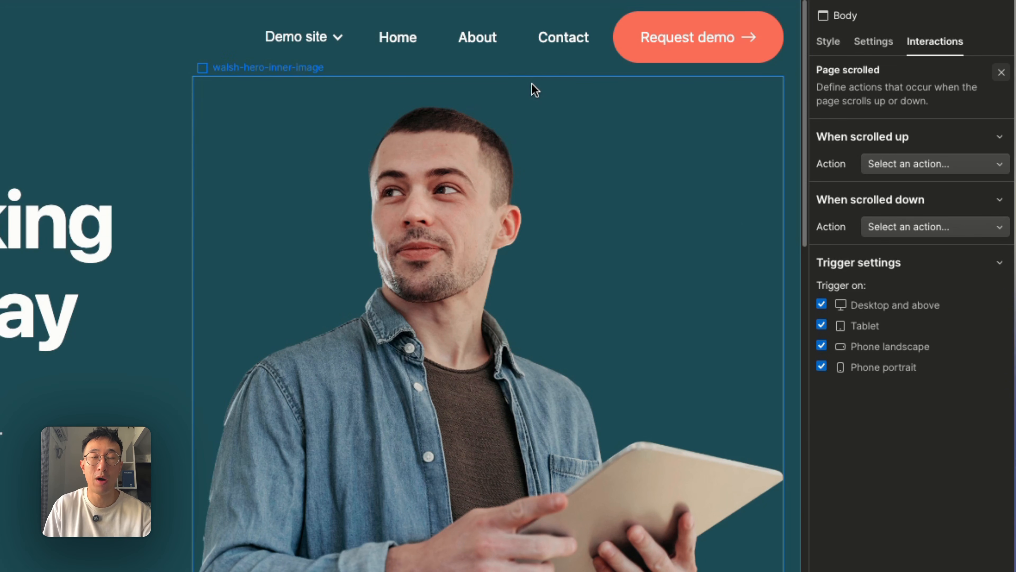
# - Set the scrolled-down action to start an animation and create a new timed animation named "Nav OUT"
pyautogui.click(911, 232)
pyautogui.click(916, 266)
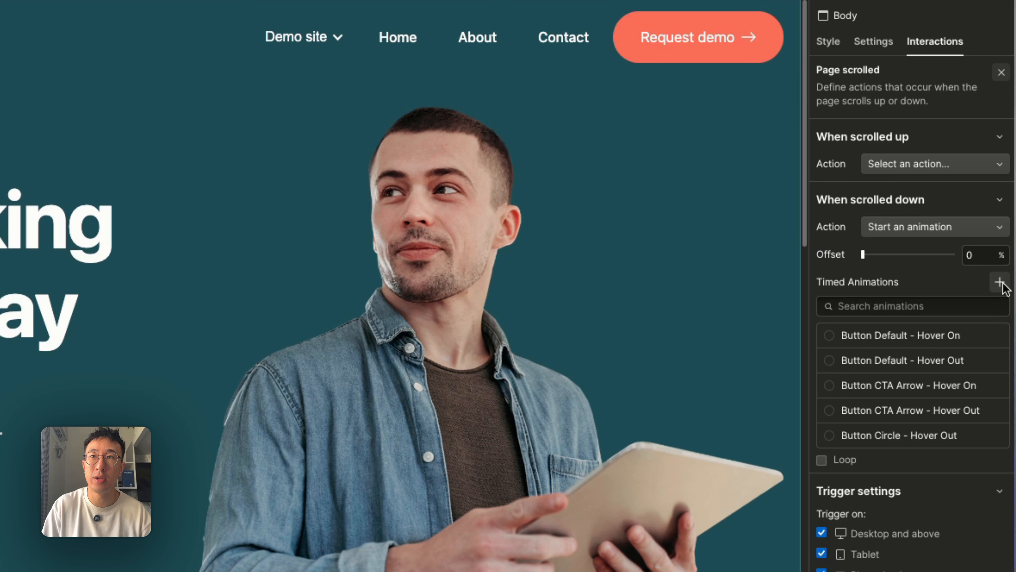
pyautogui.click(999, 282)
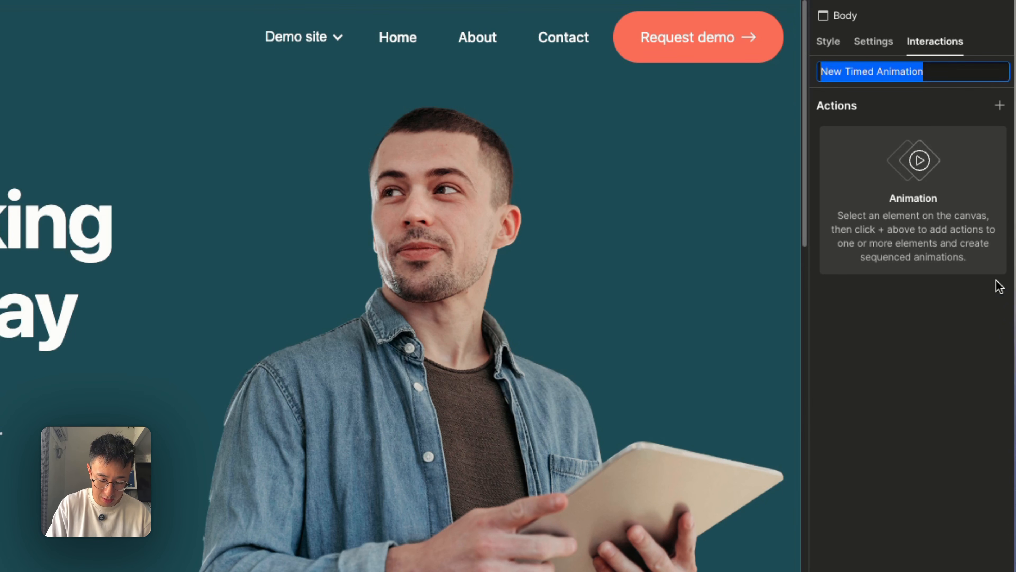
pyautogui.write('Nav OU')
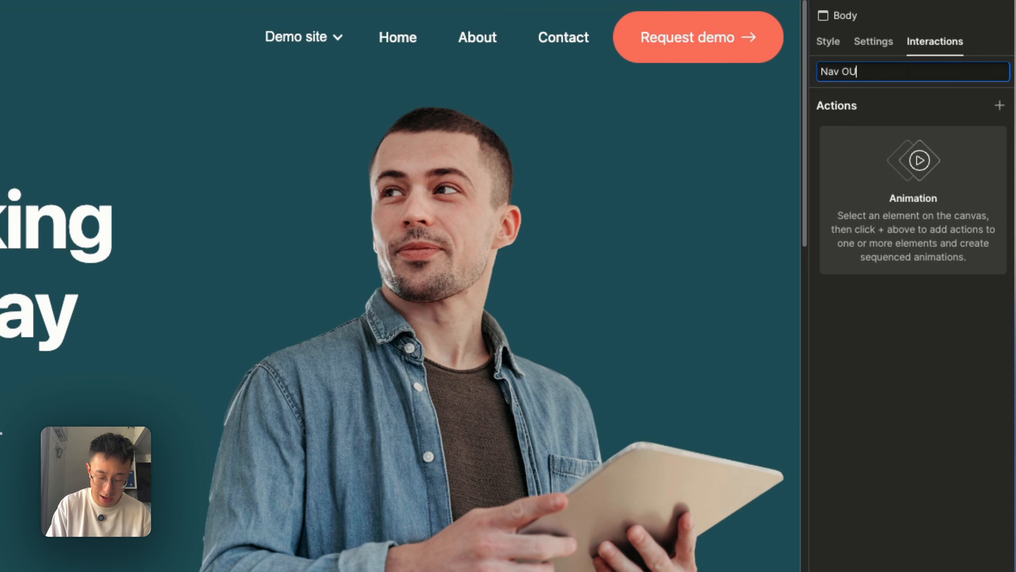
pyautogui.write('T')
pyautogui.press('Return')
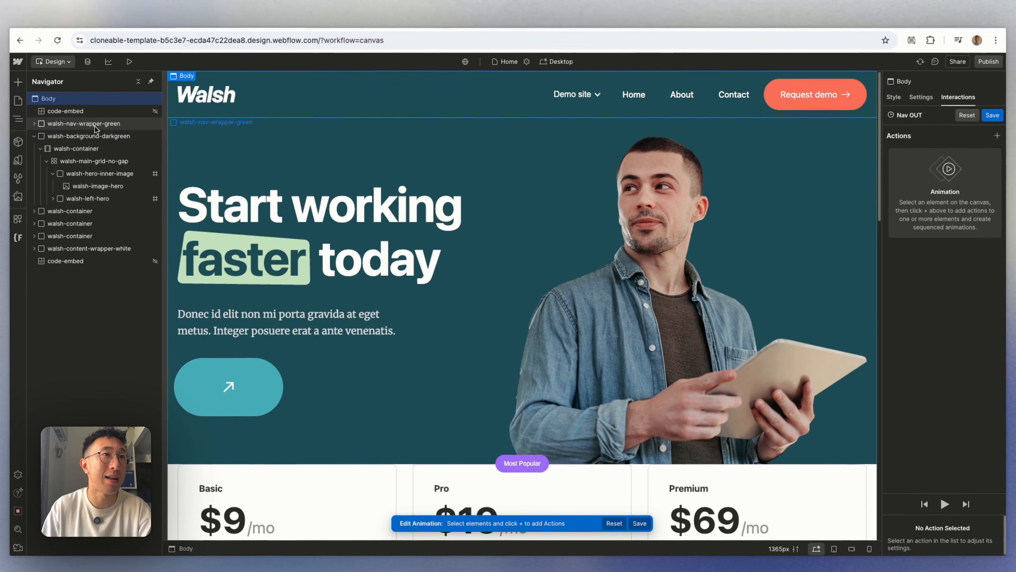
# - Add a Move action for walsh-nav-wrapper-green to the Nav OUT animation and make it affect the class
pyautogui.click(95, 127)
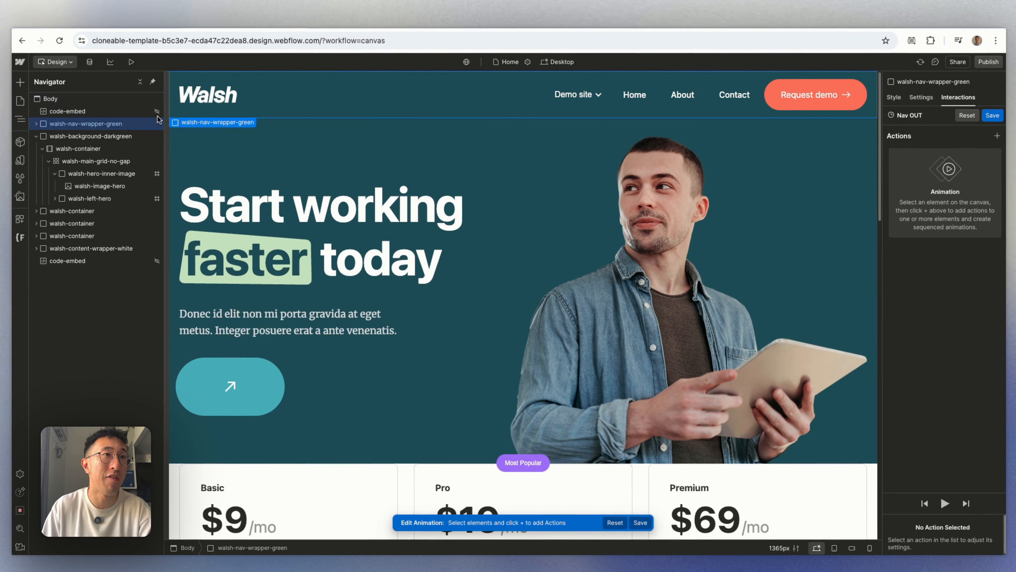
pyautogui.click(997, 136)
pyautogui.click(964, 190)
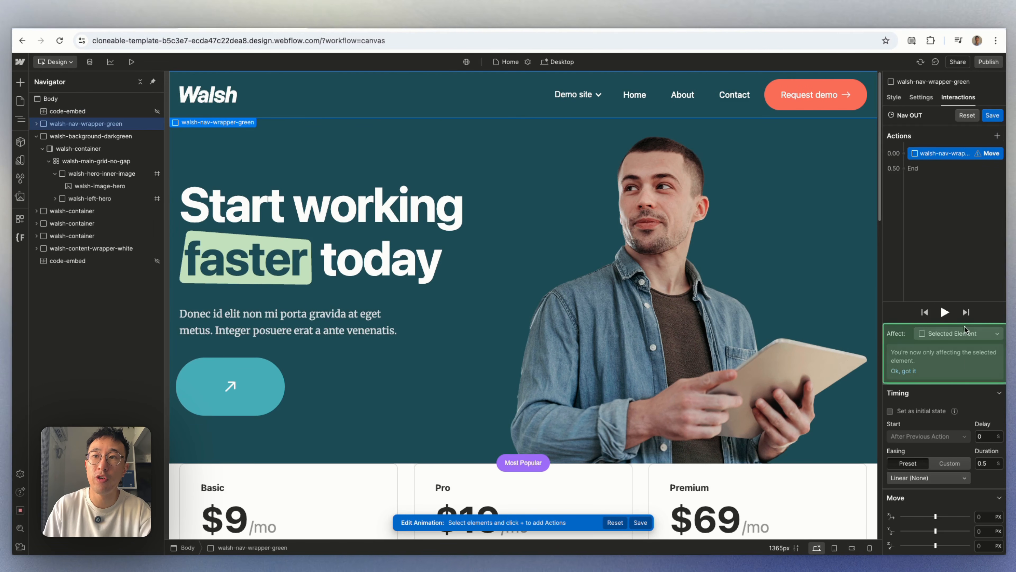
pyautogui.click(950, 333)
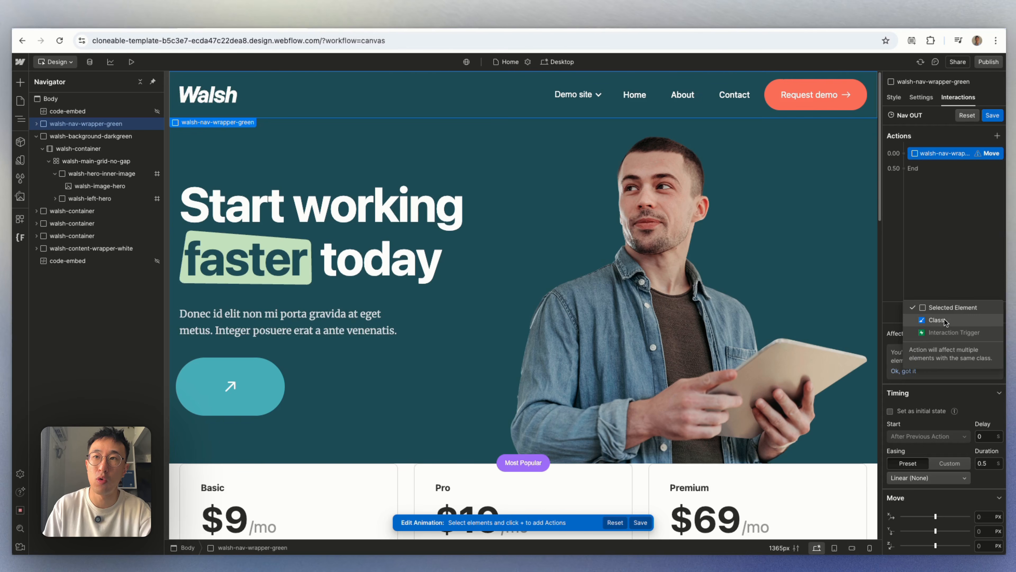
pyautogui.click(947, 323)
# - Set the Move action's Y offset to -100% with a 0.3 s duration, and save the Nav OUT animation
pyautogui.click(987, 533)
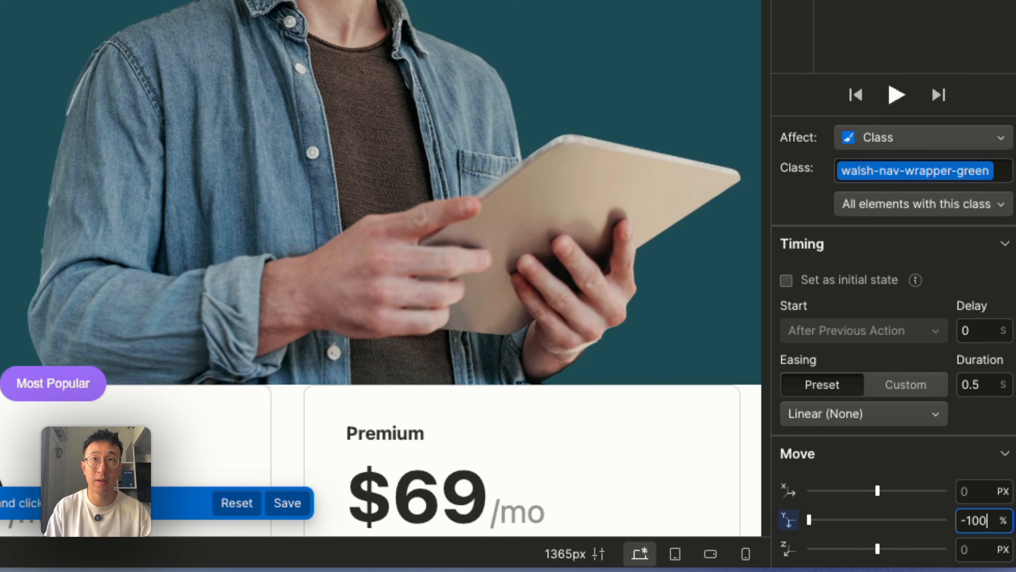
pyautogui.click(982, 385)
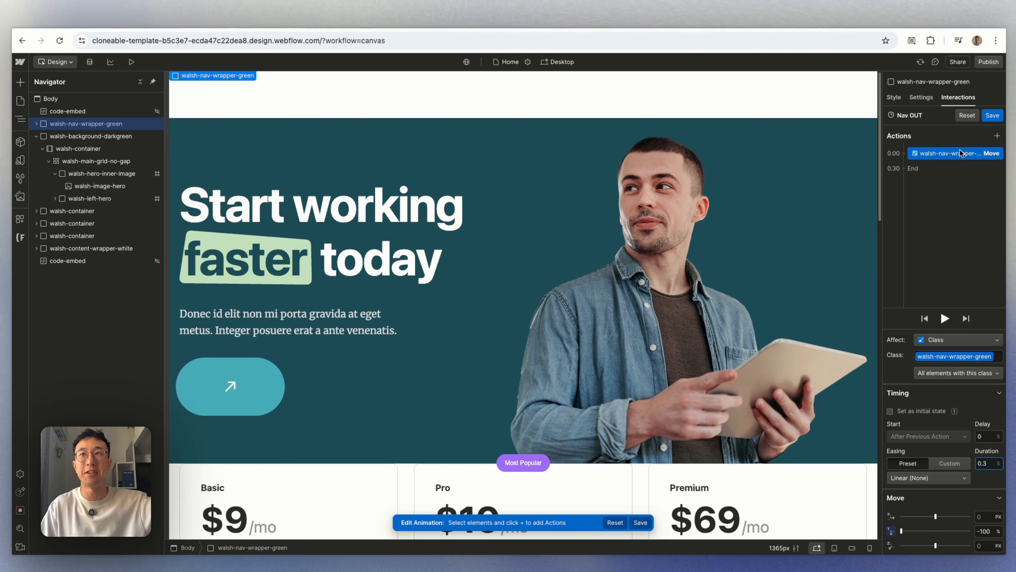
pyautogui.click(993, 115)
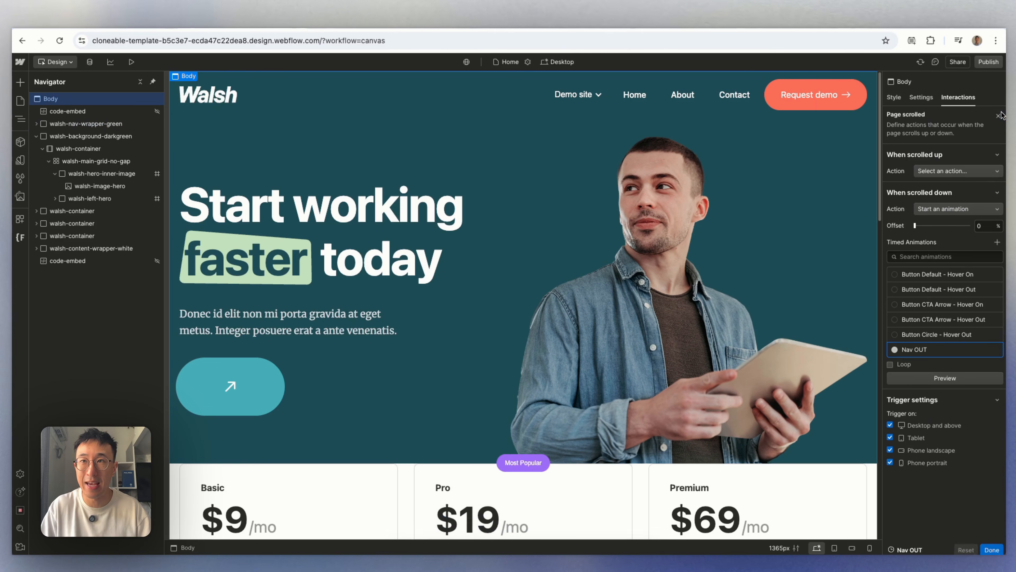
# - Set the scrolled-up action to start an animation, using a duplicate of Nav OUT renamed "Nav IN"
pyautogui.click(946, 171)
pyautogui.click(944, 195)
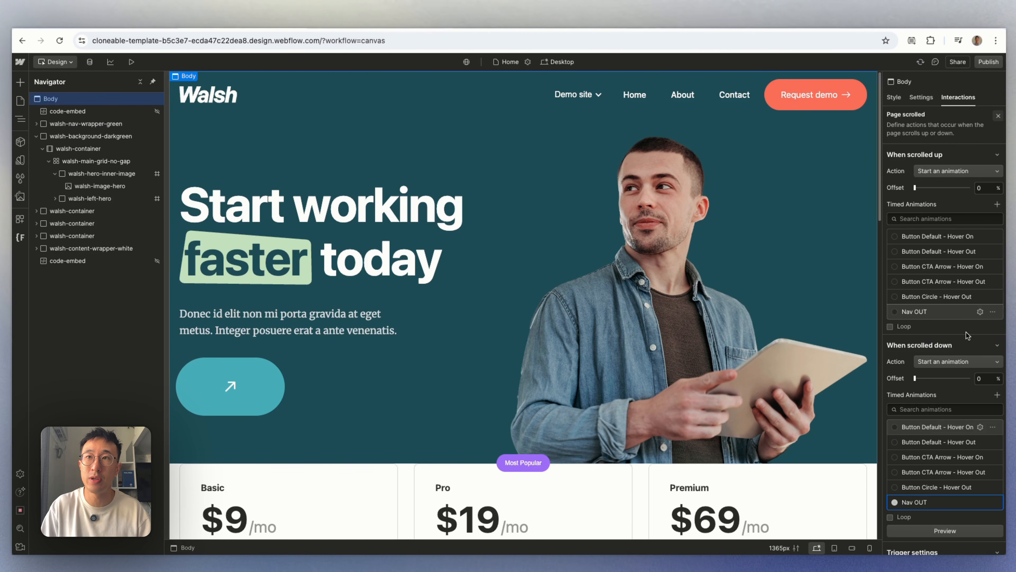
pyautogui.click(994, 314)
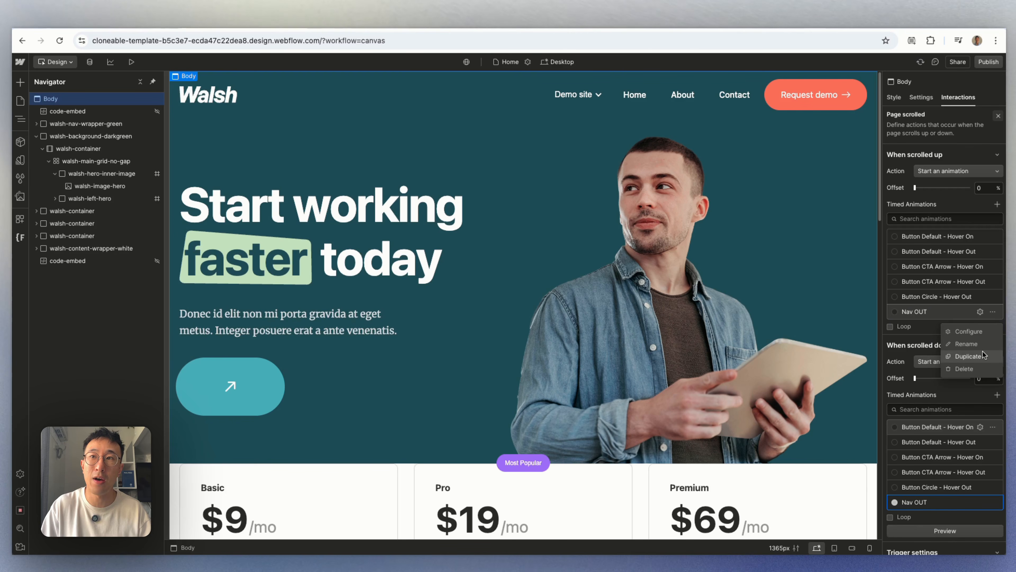
pyautogui.click(960, 355)
pyautogui.click(980, 326)
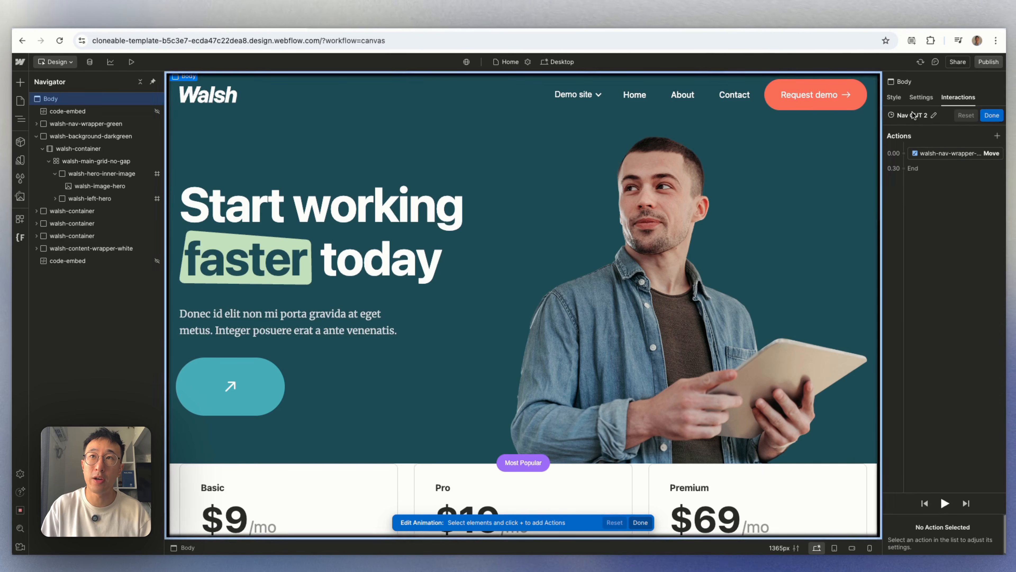
pyautogui.write('IN')
pyautogui.press('Return')
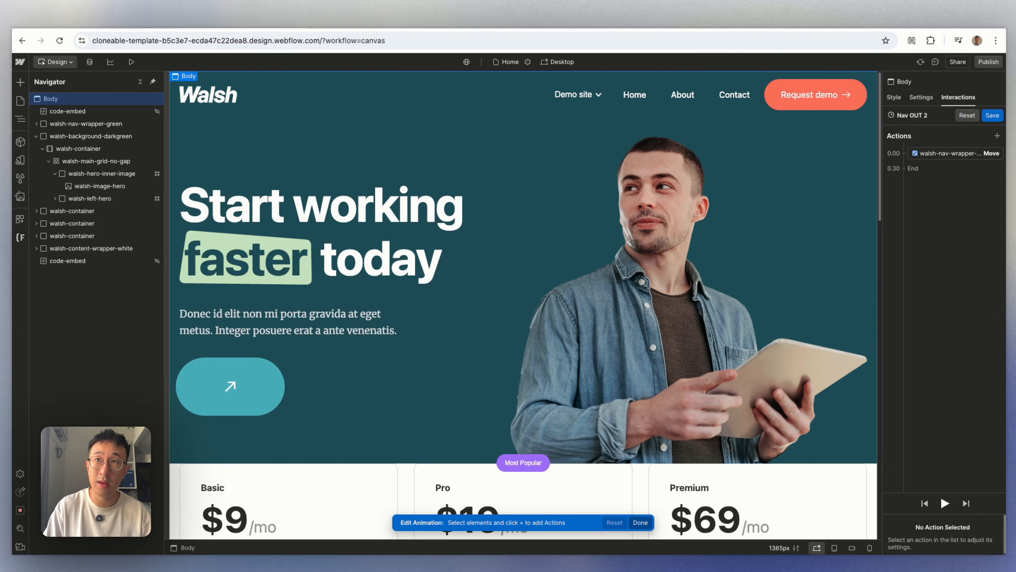
# - Set the Y offset of Nav IN's Move action to 0% and save the animation
pyautogui.click(952, 153)
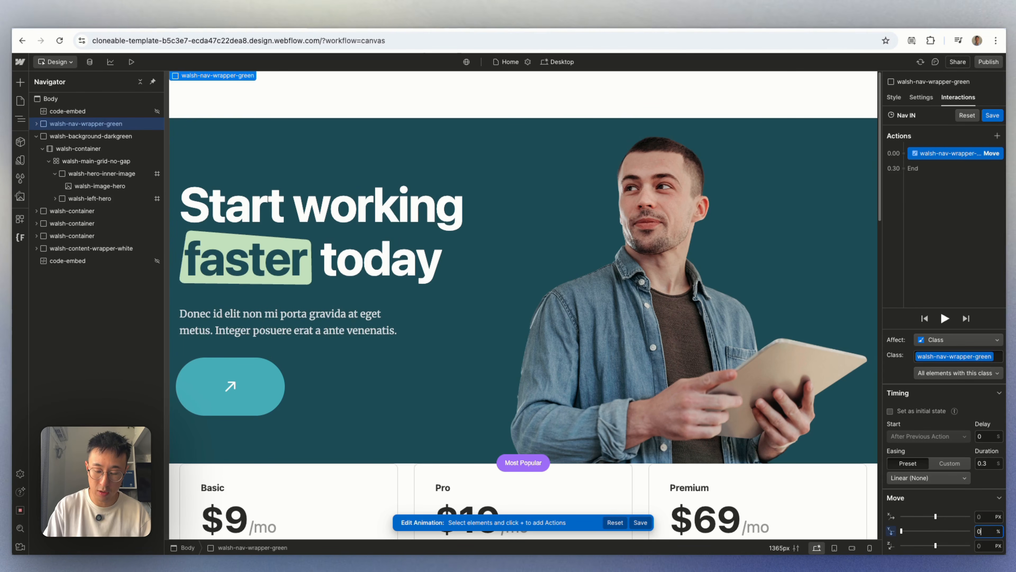
pyautogui.write('0')
pyautogui.press('Return')
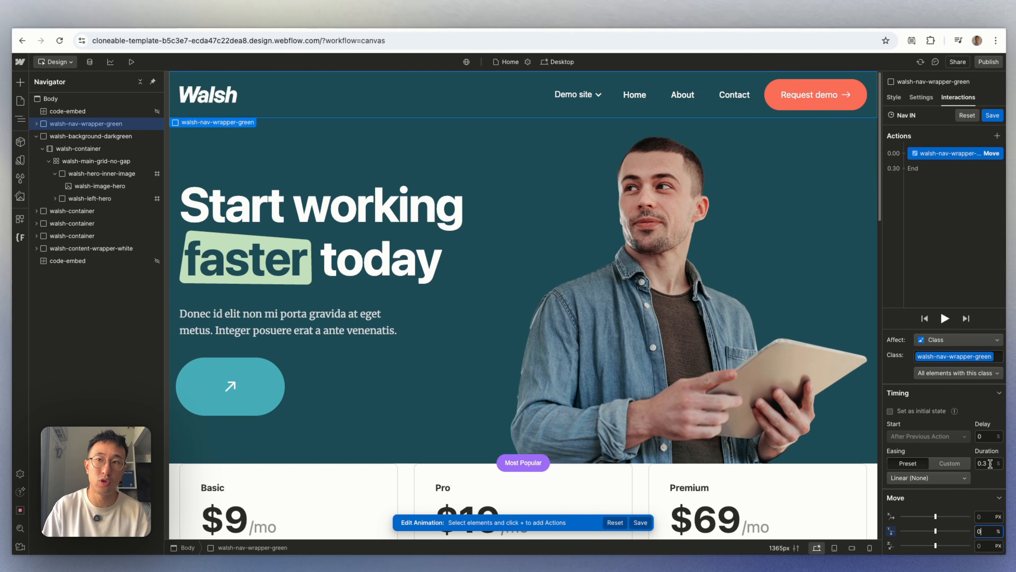
pyautogui.click(942, 480)
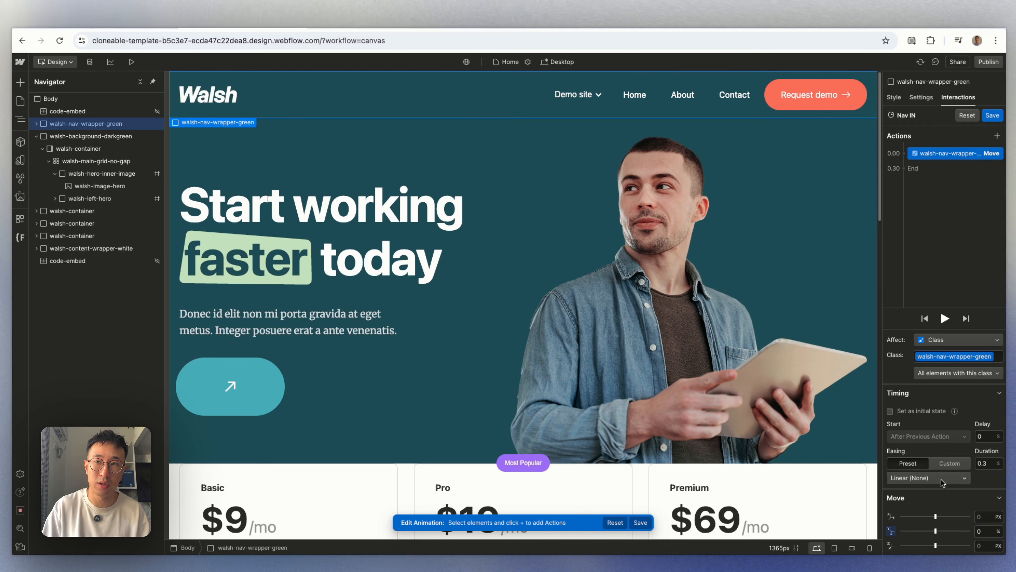
pyautogui.click(988, 480)
pyautogui.click(992, 115)
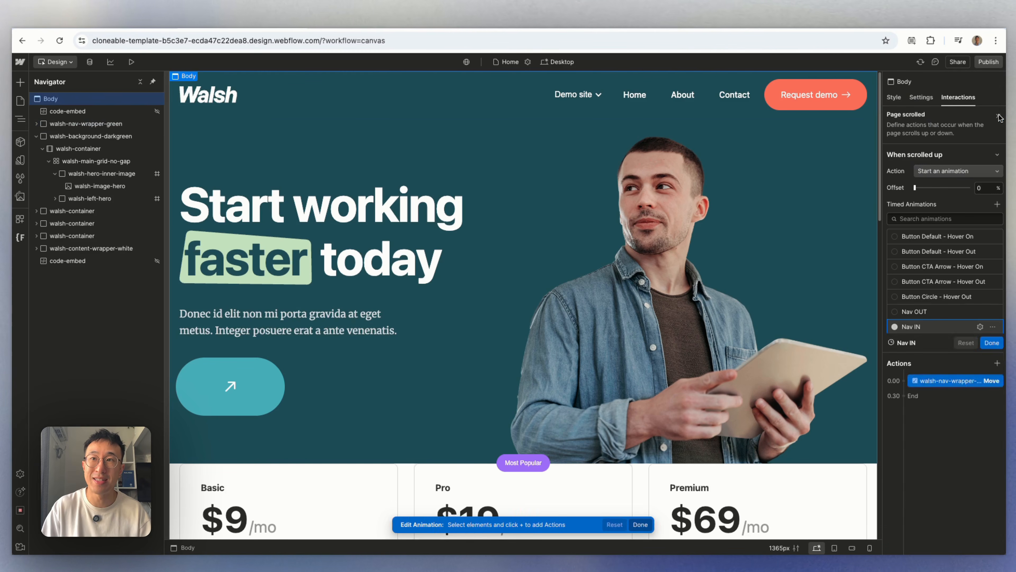
# - Check in the site preview how the navigation bar reacts to scrolling down and up, and return to the design canvas
pyautogui.click(132, 62)
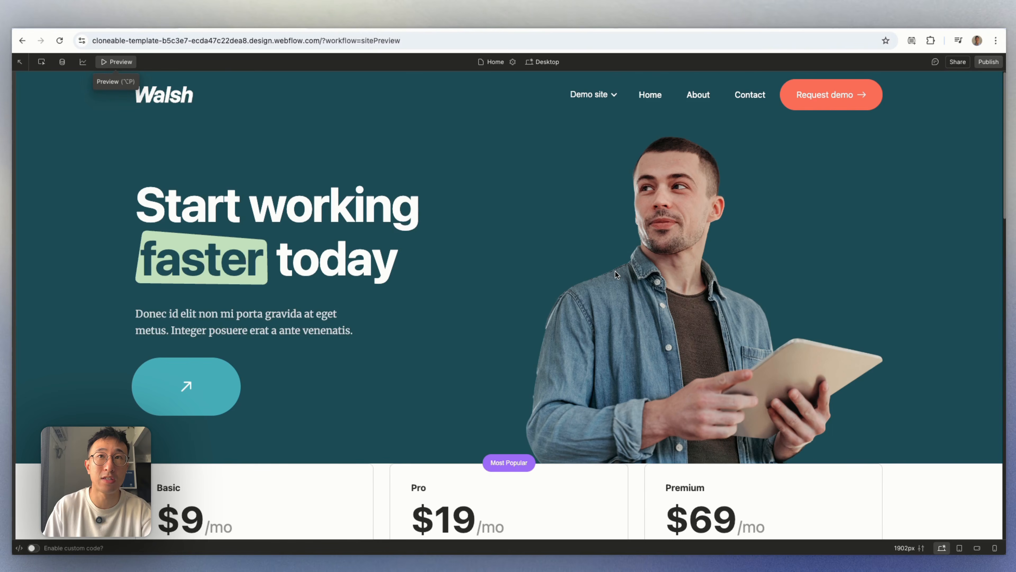
pyautogui.scroll(-2, 615, 272)
pyautogui.scroll(-3, 615, 270)
pyautogui.scroll(-15, 615, 270)
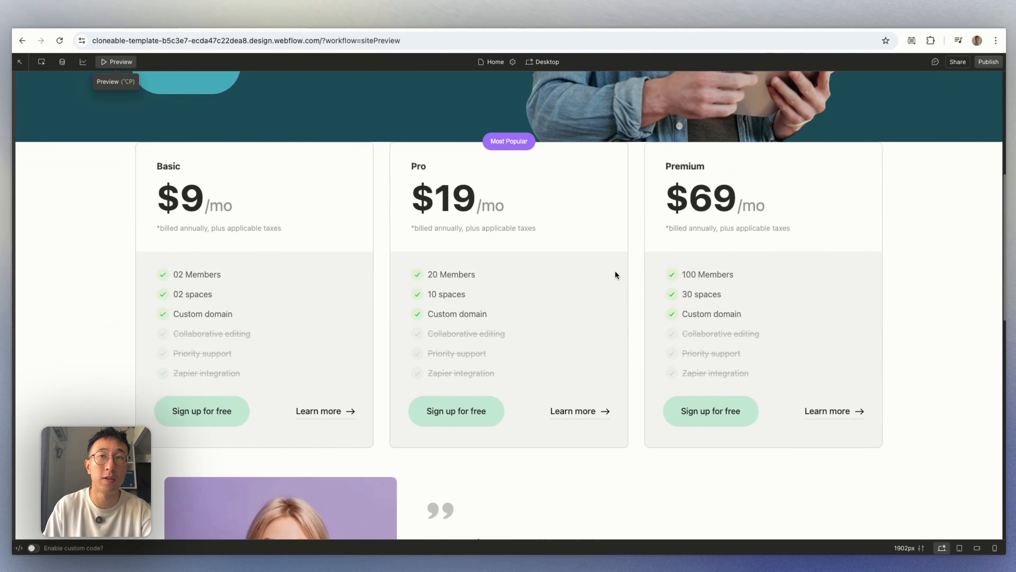
pyautogui.scroll(3, 614, 270)
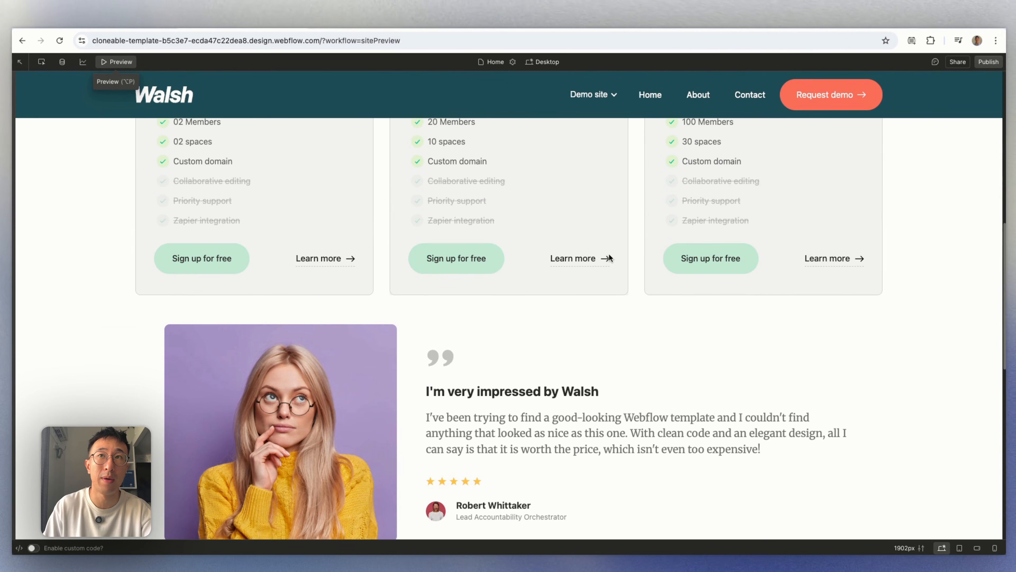
pyautogui.scroll(3, 587, 267)
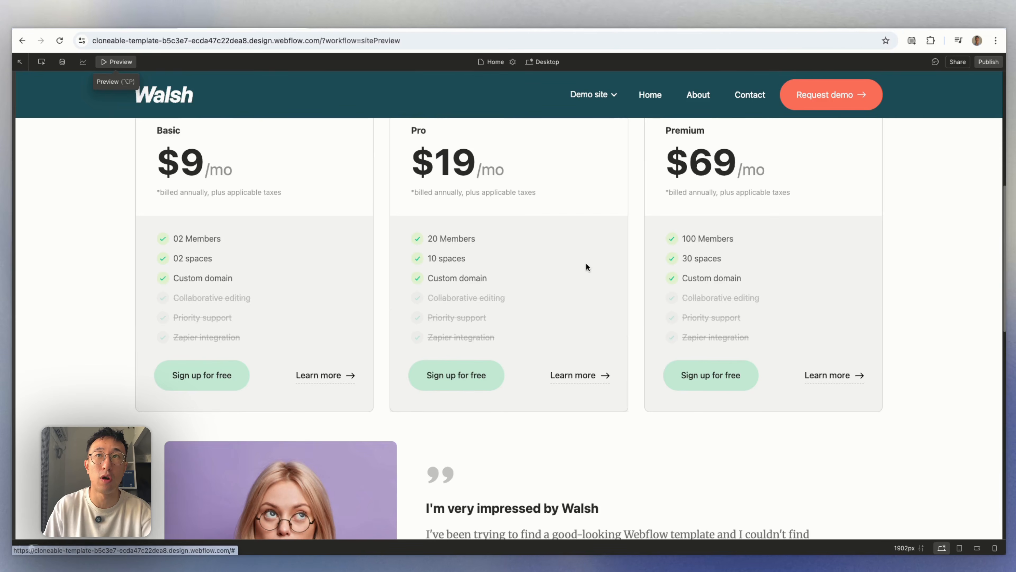
pyautogui.scroll(-2, 587, 268)
pyautogui.scroll(3, 587, 268)
pyautogui.scroll(2, 586, 264)
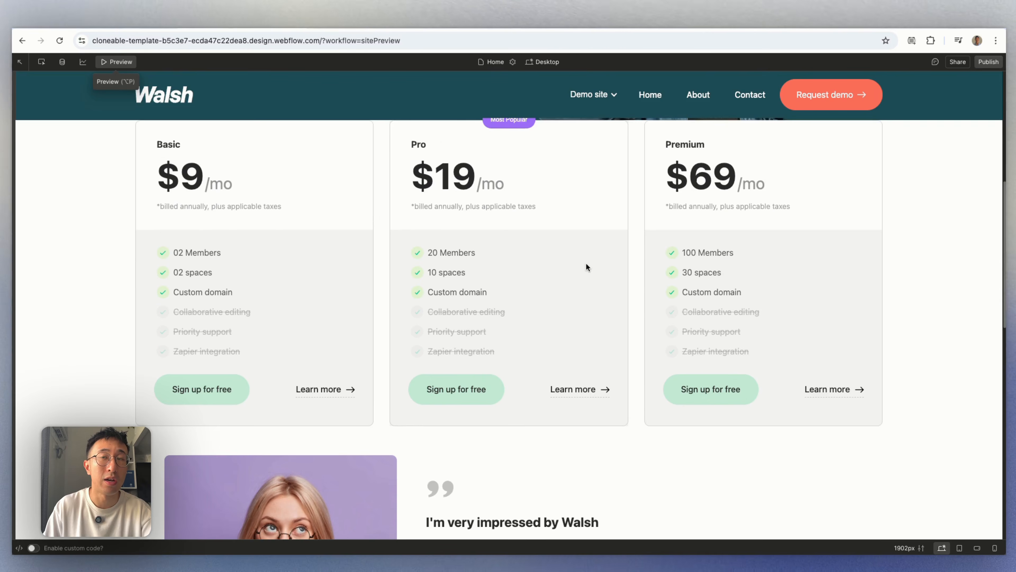
pyautogui.click(117, 62)
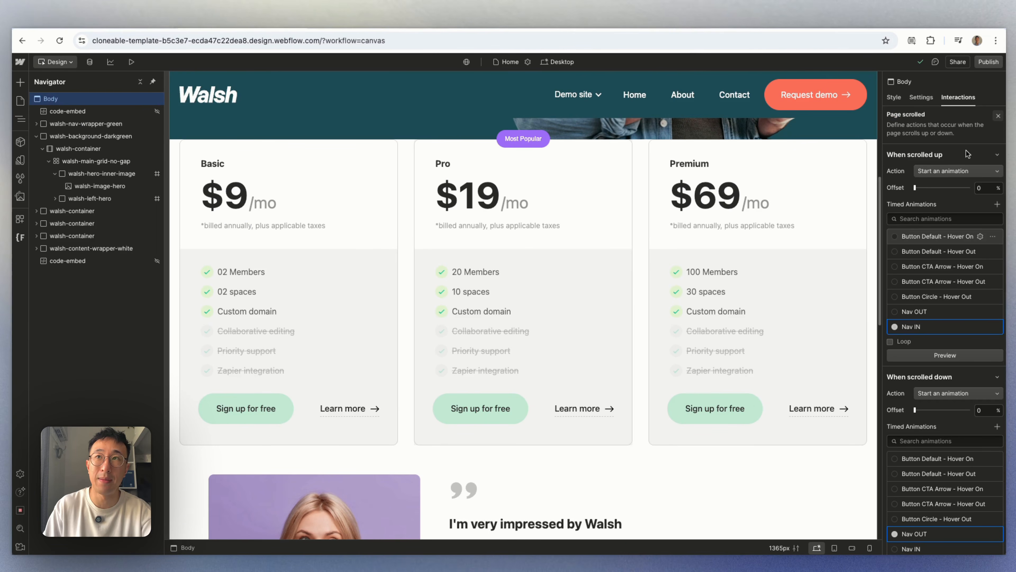
# - Close the Page scrolled trigger settings and reopen the site preview
pyautogui.click(998, 115)
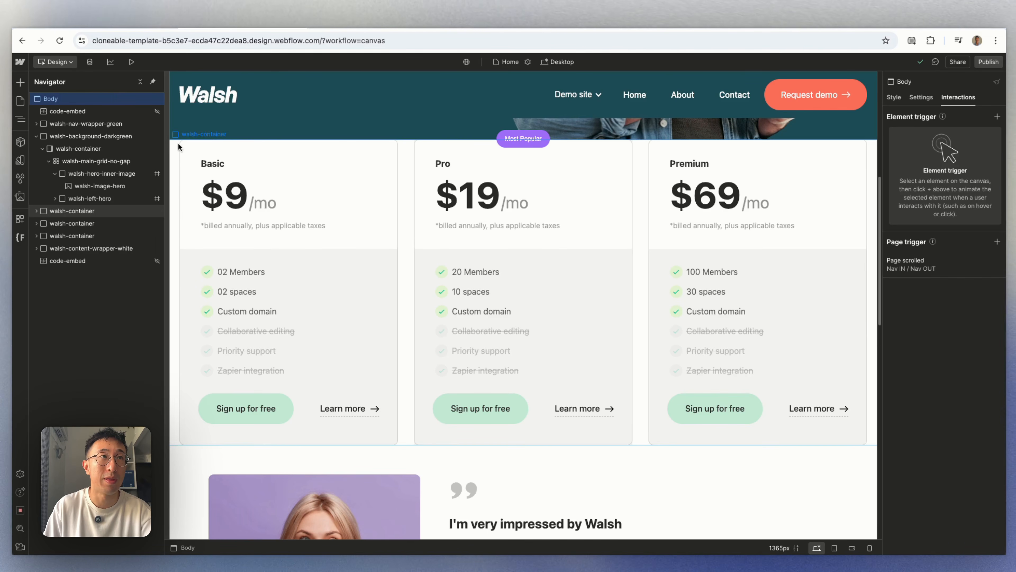
pyautogui.click(131, 61)
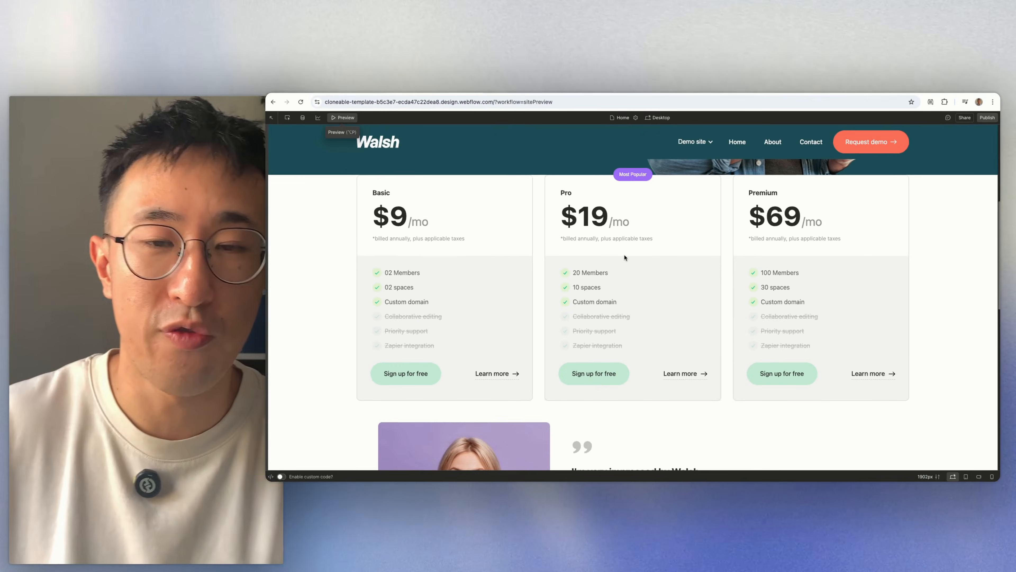